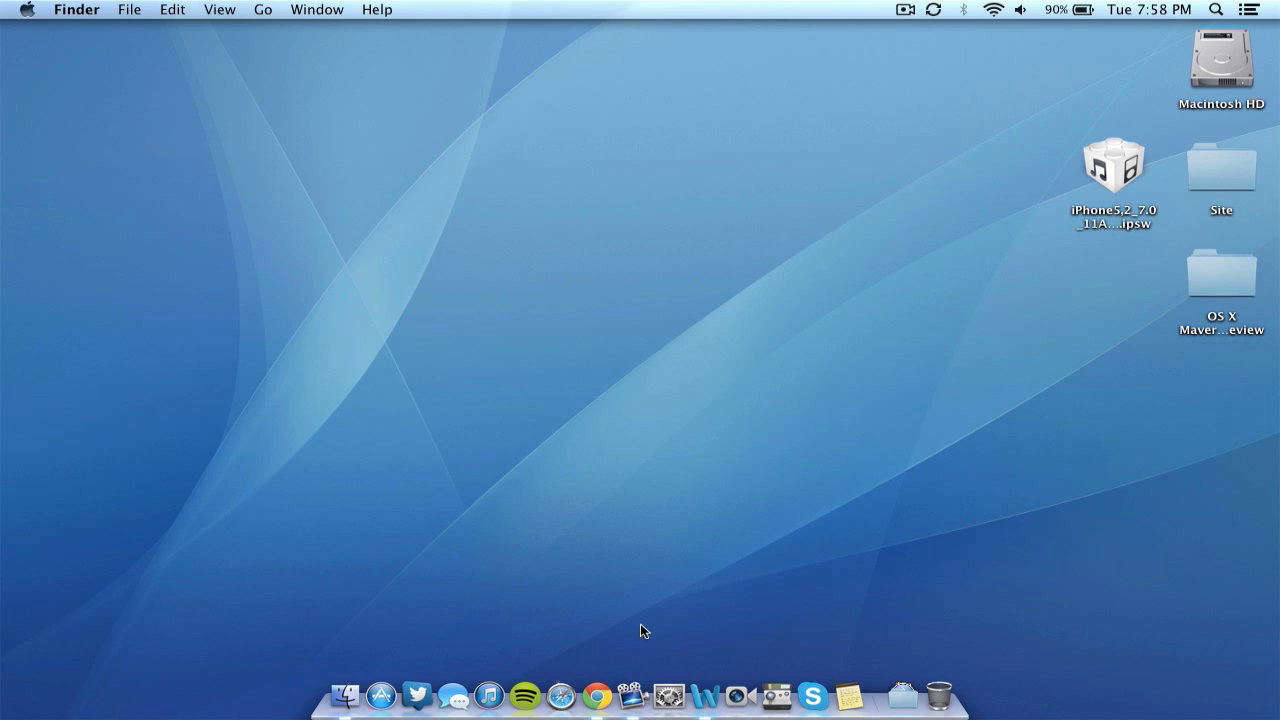
Bring up the Word notes listing iOS 7 compatible devices and the developer-account requirement
click(705, 696)
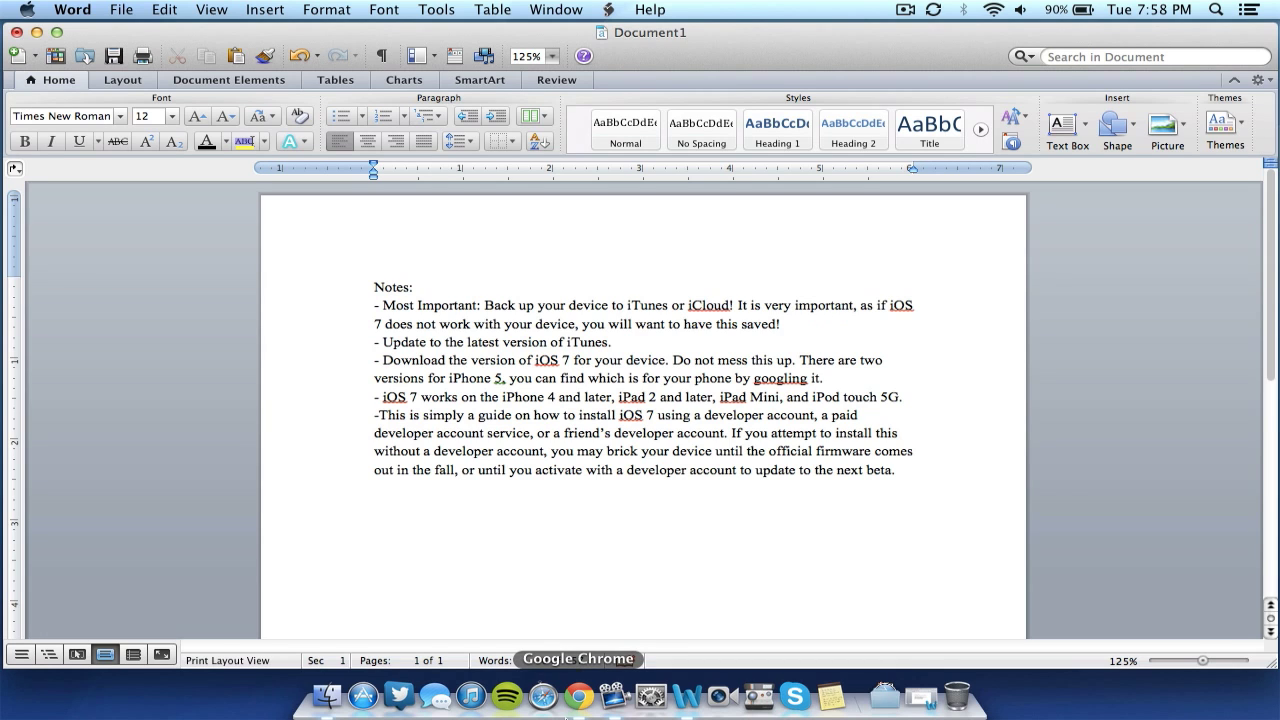
Show Apple's HT1766 iTunes backup screenshot in Chrome
click(577, 700)
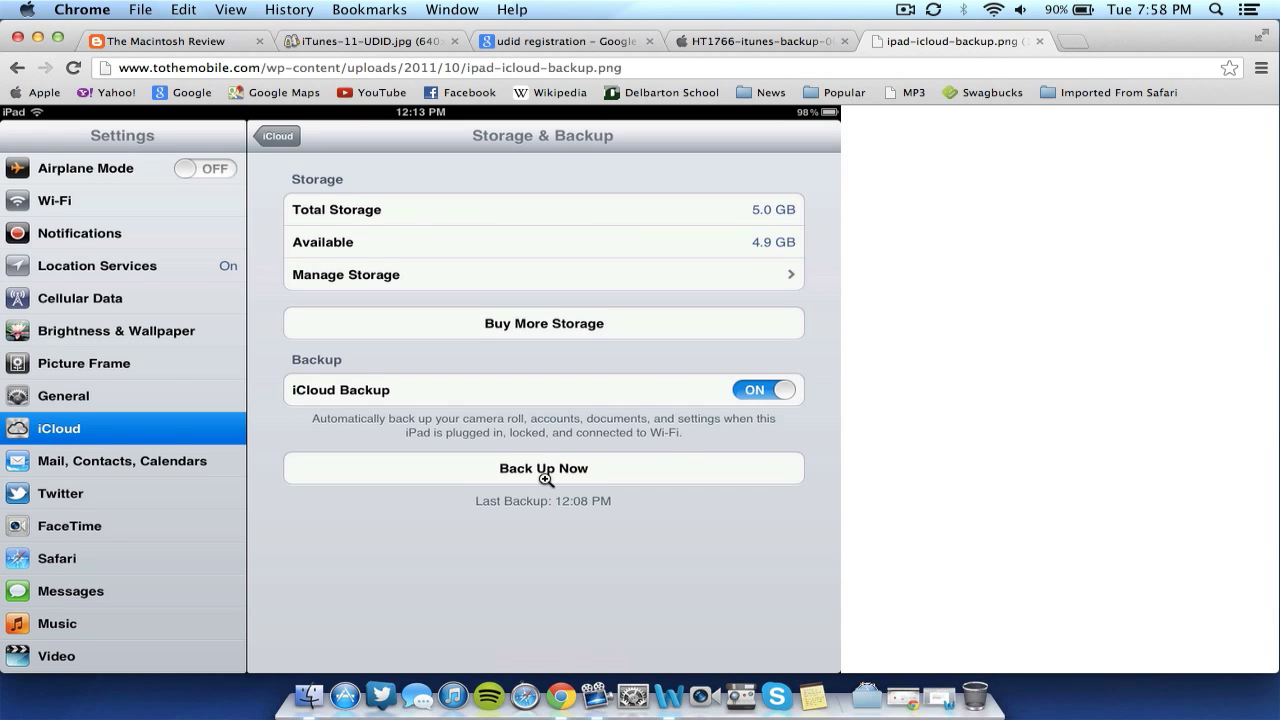
click(760, 34)
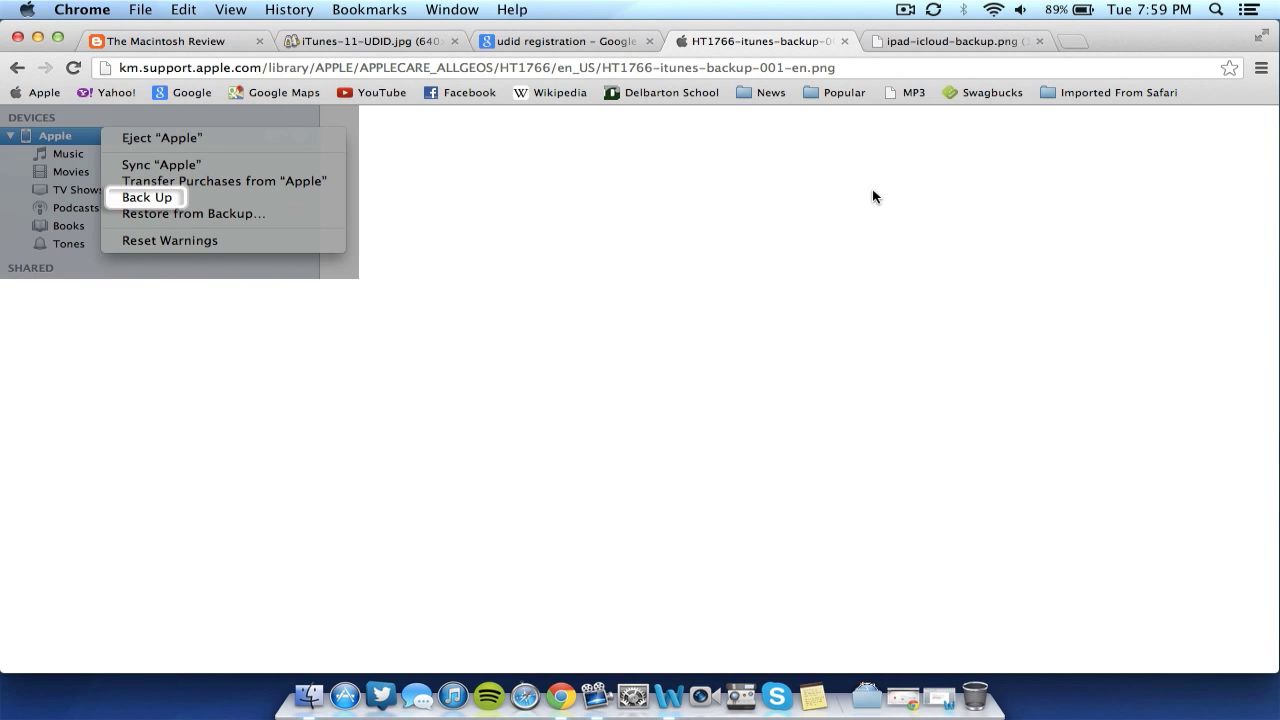
key(super+Tab)
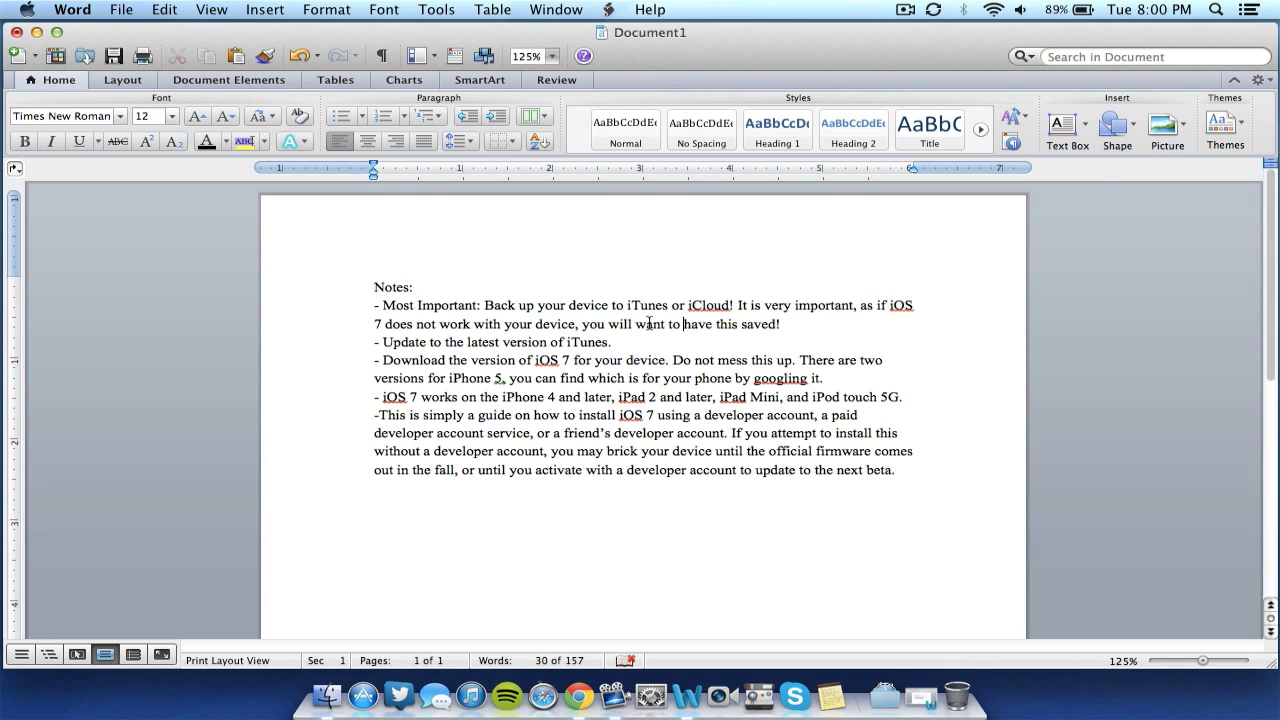
key(super+h)
Close the HT1766 iTunes backup and ipad-icloud-backup.png tabs to reveal the udid registration results
click(586, 697)
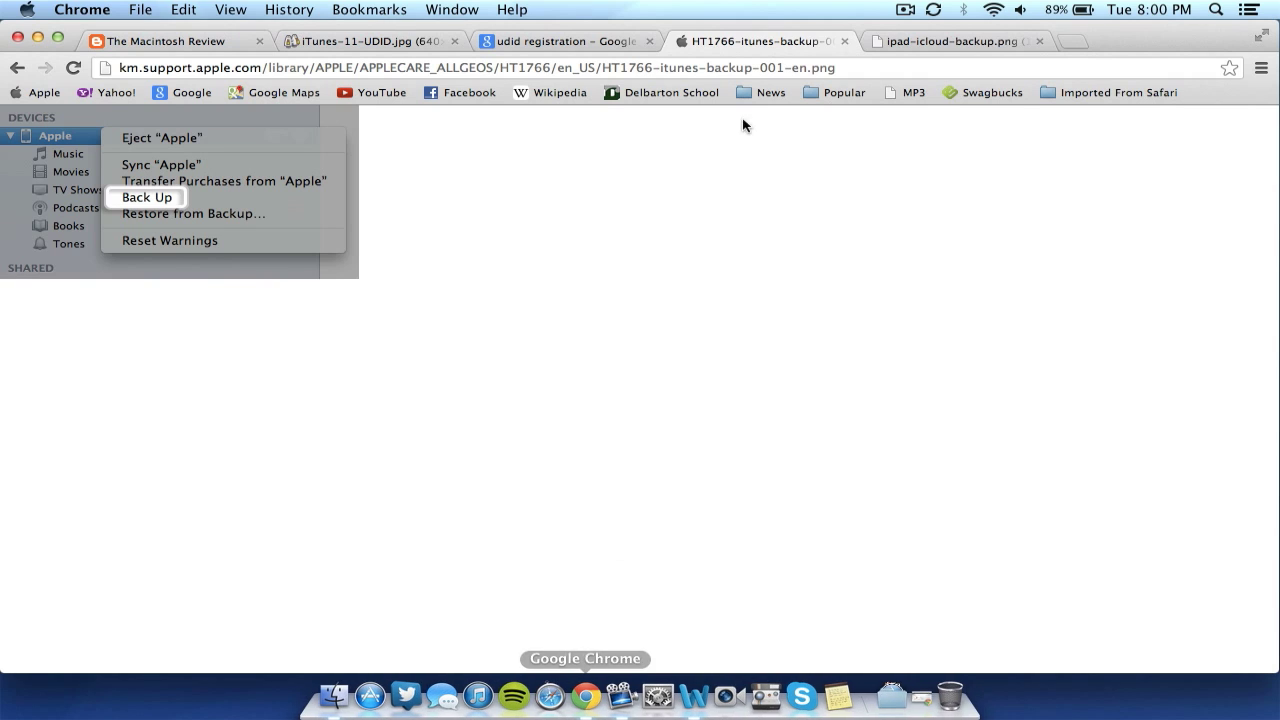
click(845, 41)
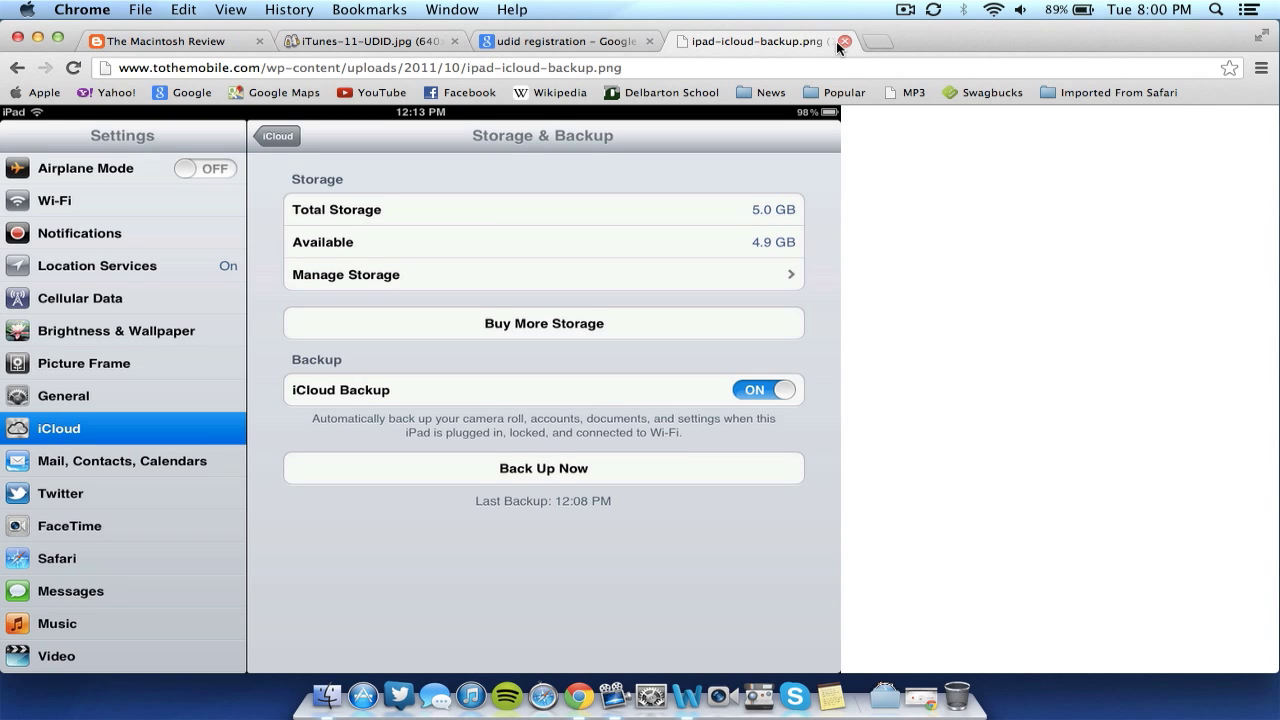
click(843, 41)
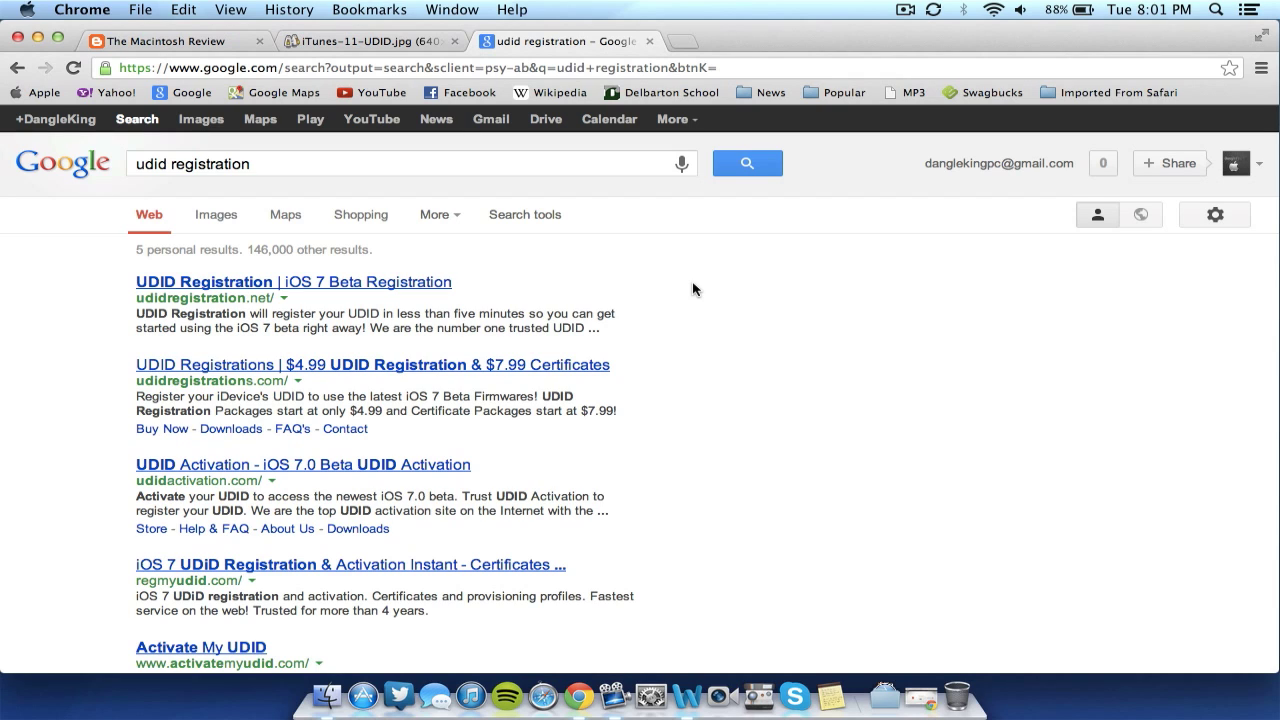
View the iTunes-11-UDID.jpg screenshot, then close it and the udid registration tab, leaving The Macintosh Review
click(369, 43)
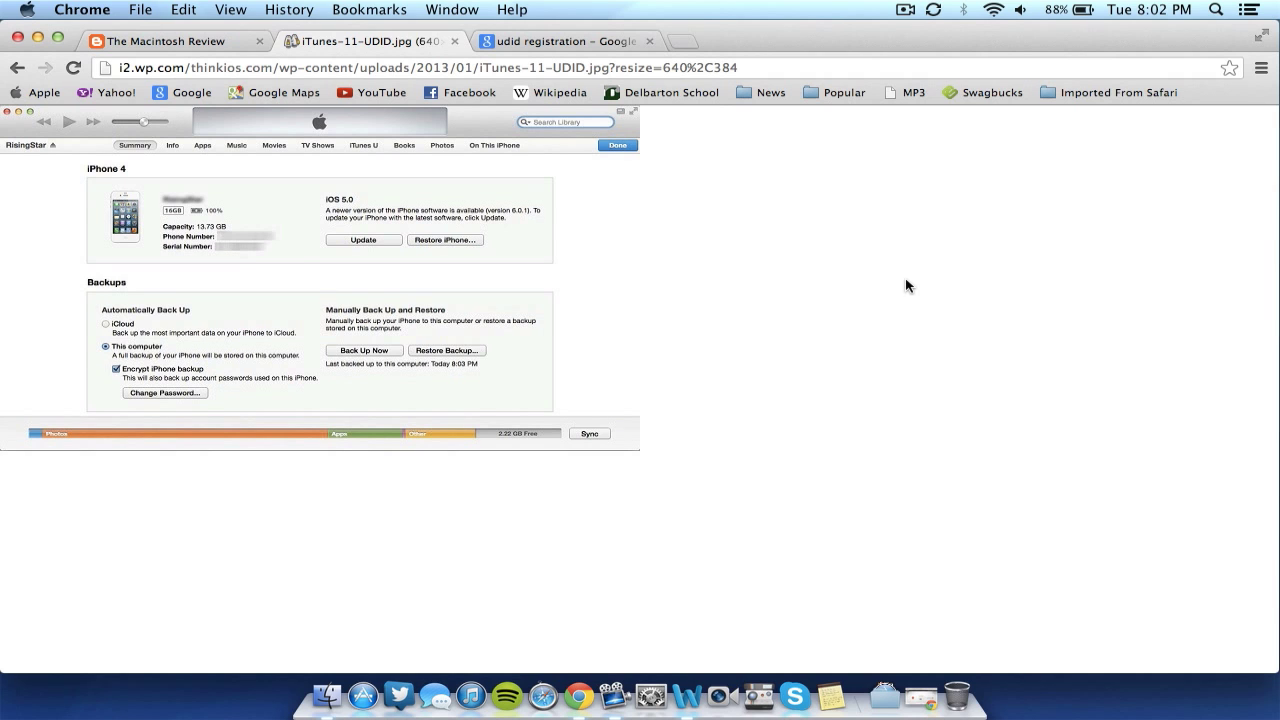
click(455, 41)
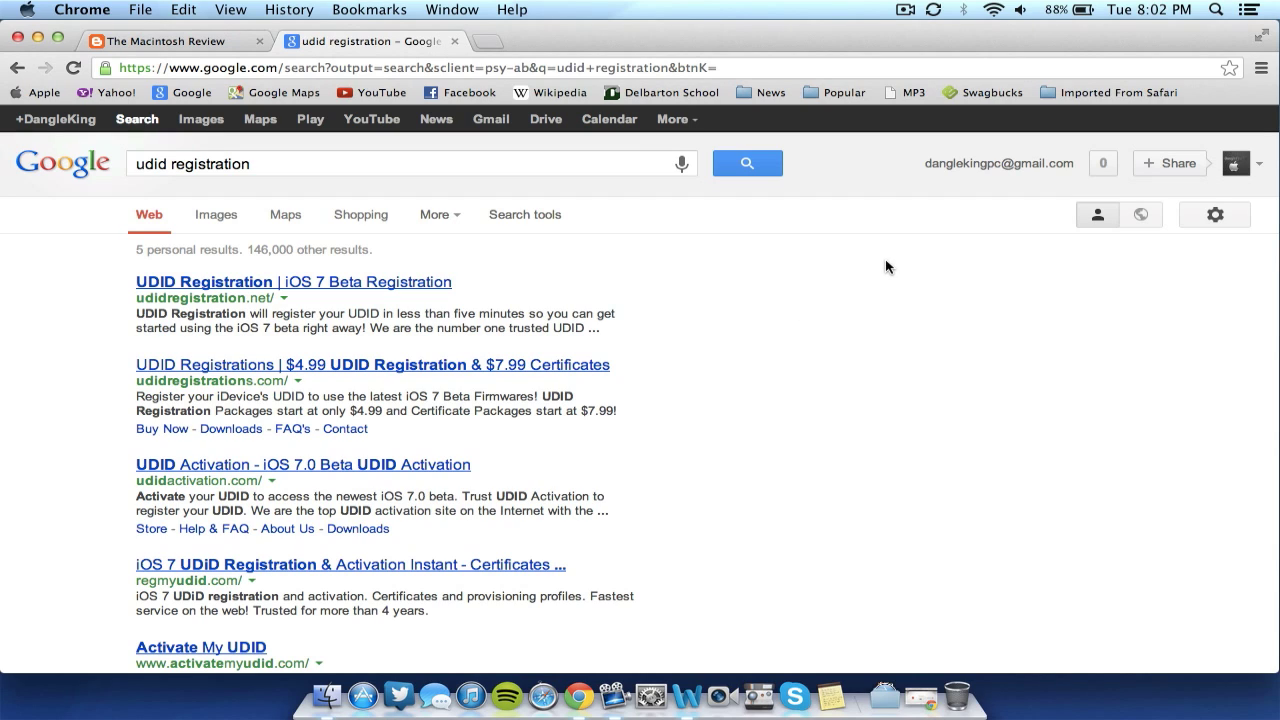
click(456, 42)
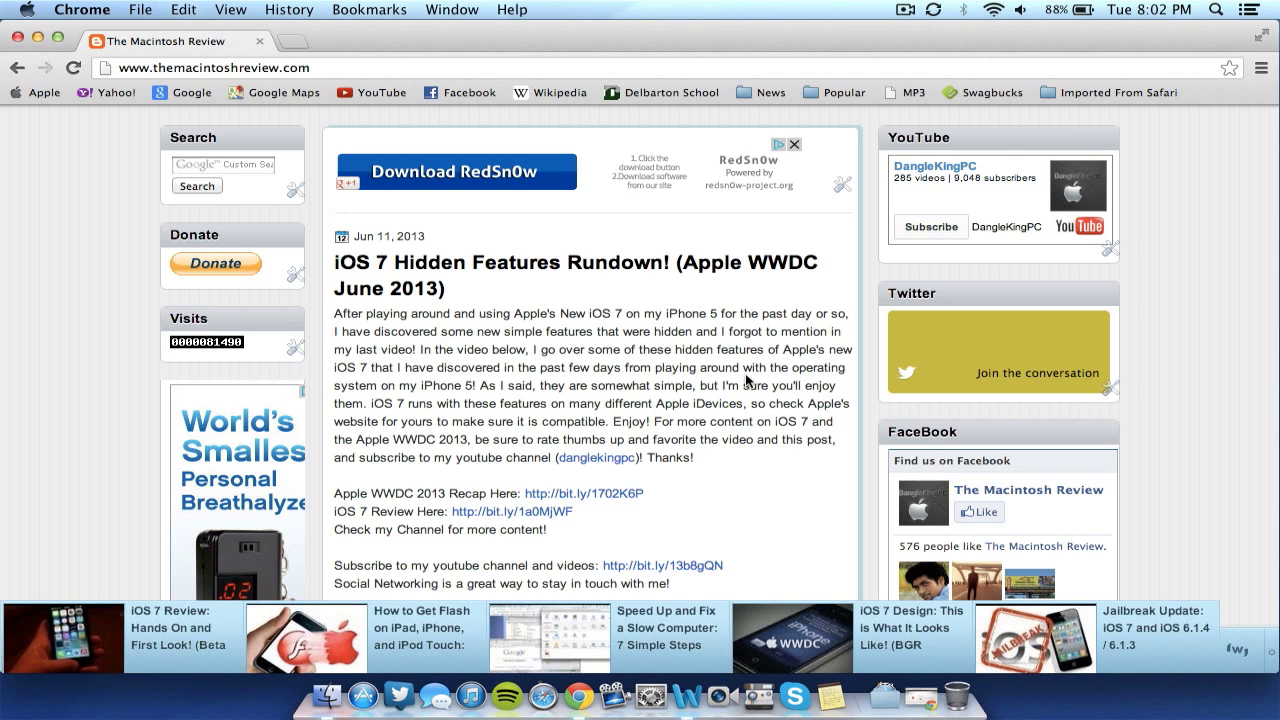
scroll(746, 380, up, 3)
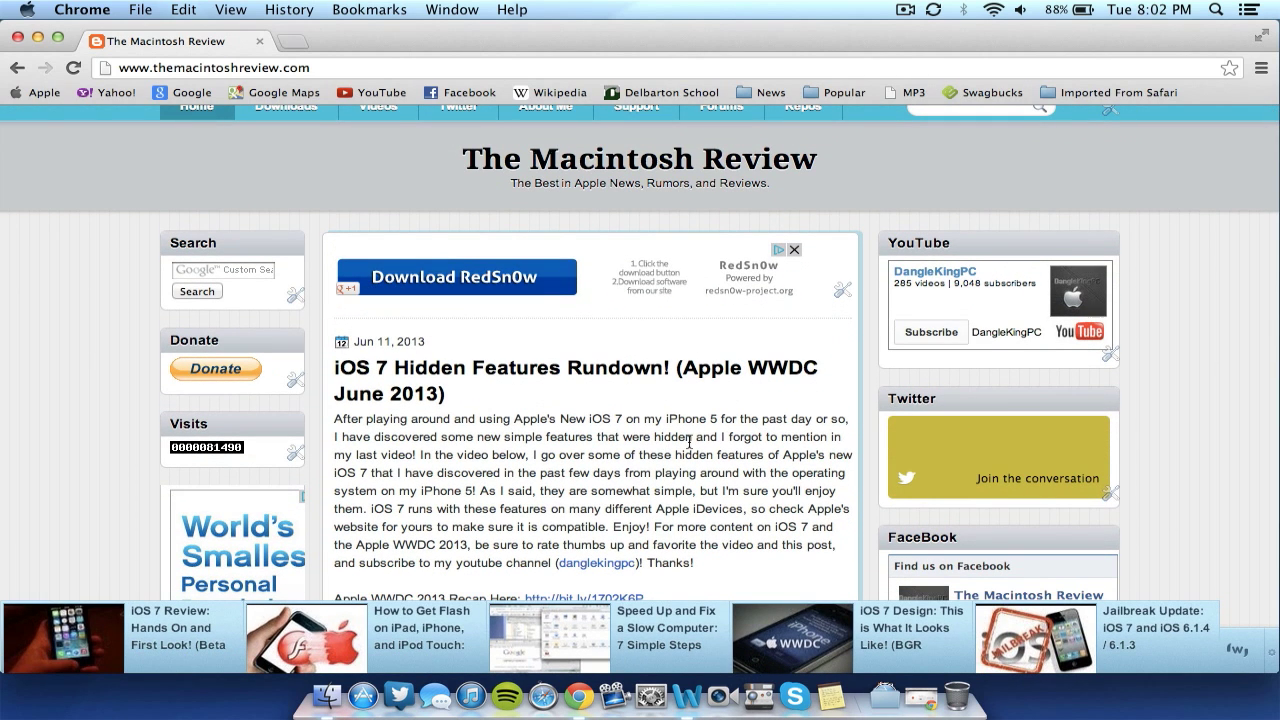
scroll(688, 442, down, 6)
scroll(690, 441, up, 3)
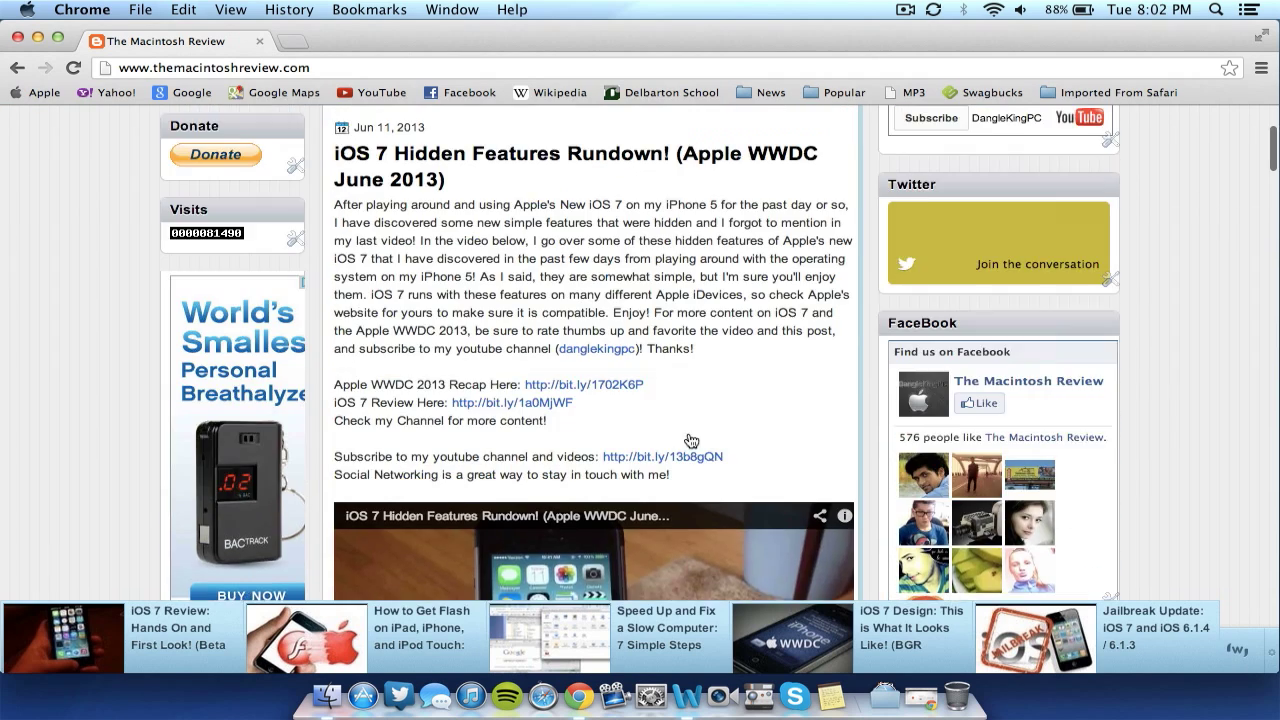
scroll(690, 441, up, 5)
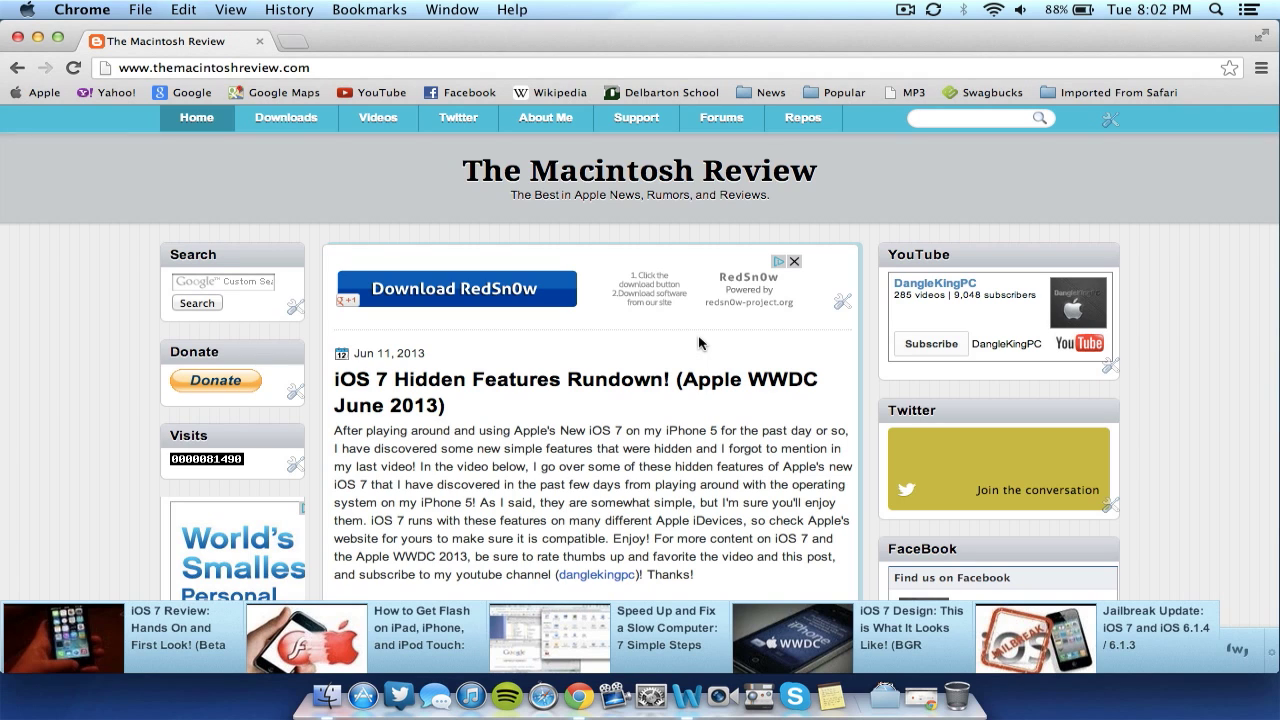
scroll(699, 343, down, 5)
Reveal the desktop and preview the iPhone5,2_7.0_11A4372q_Restore.ipsw file in Quick Look
key(F11)
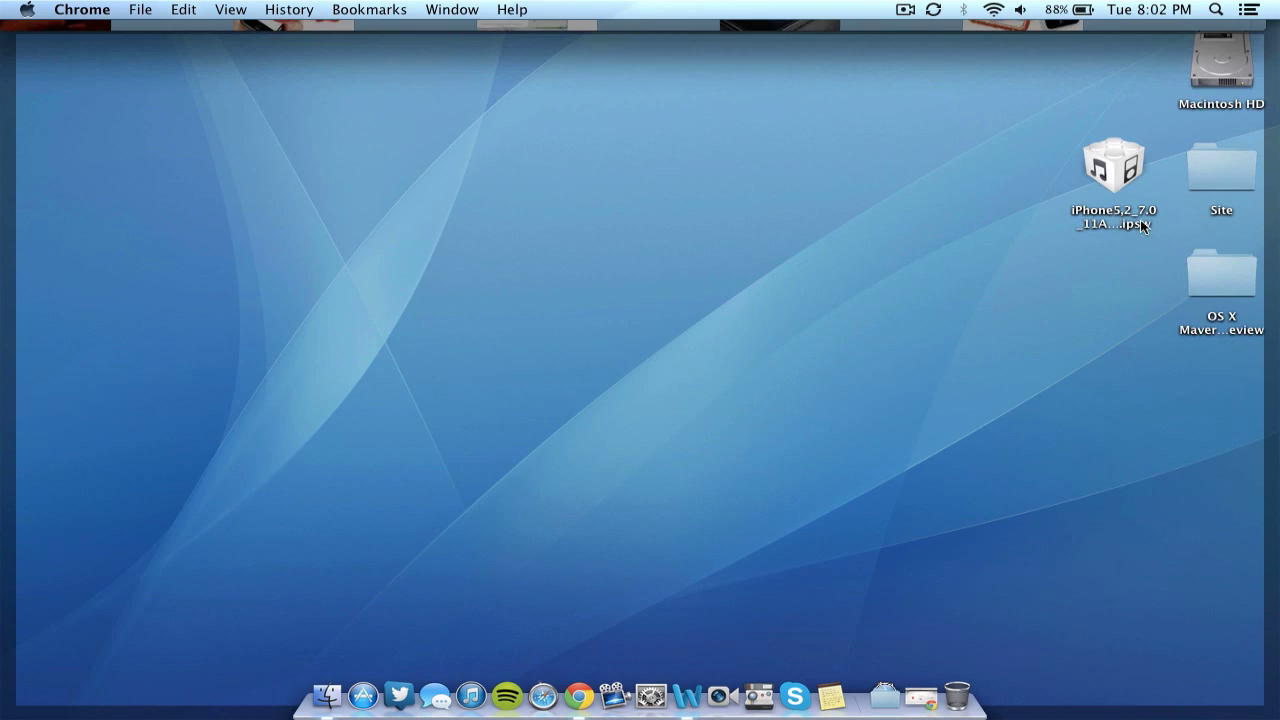
key(super+q)
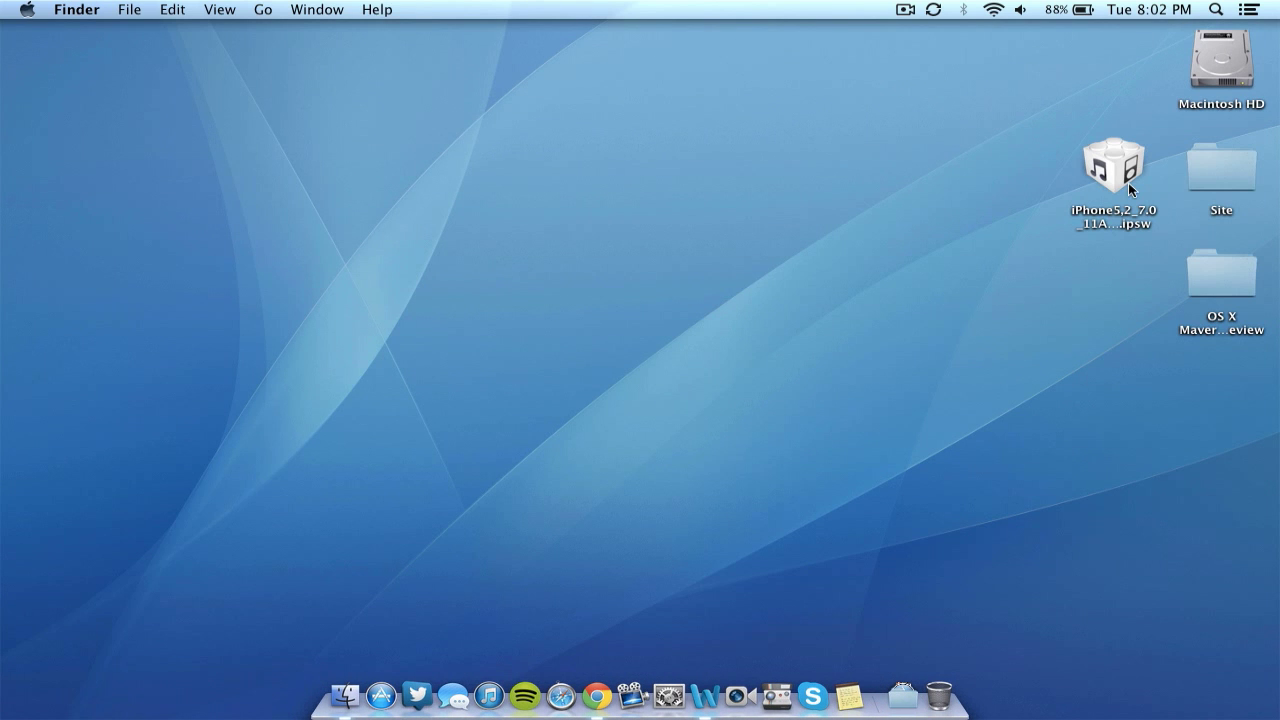
click(1128, 182)
key(space)
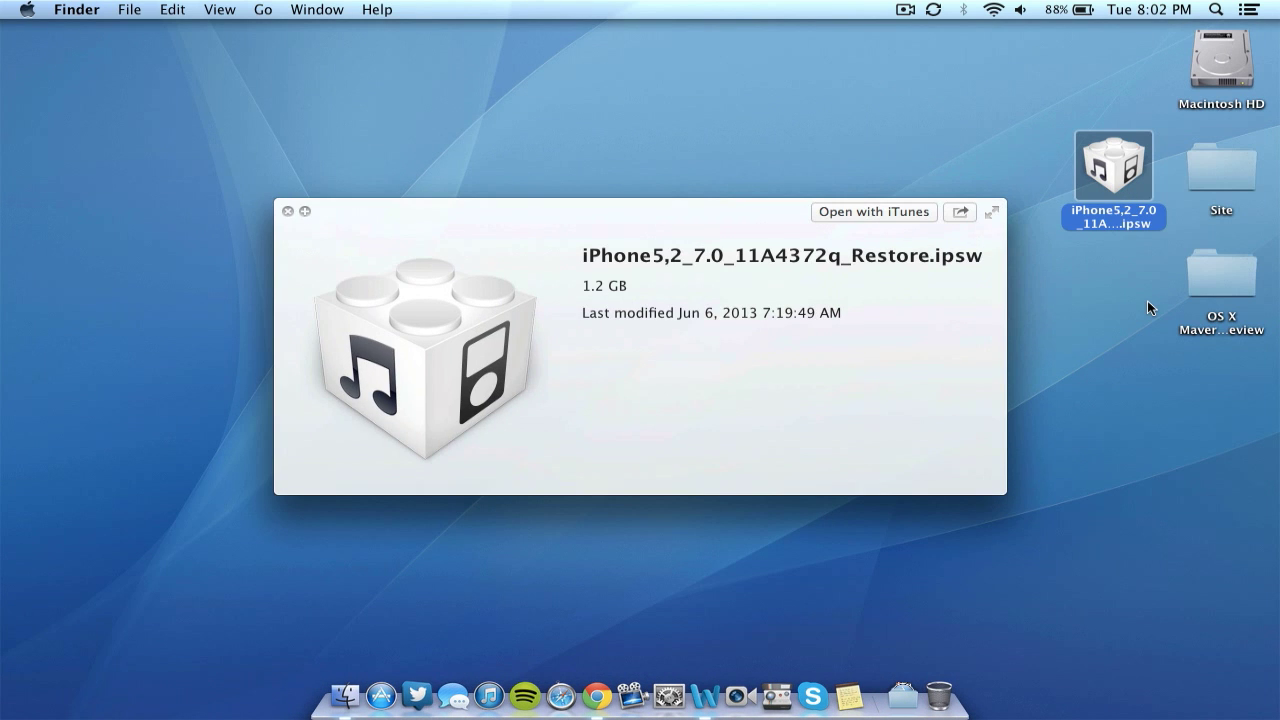
key(space)
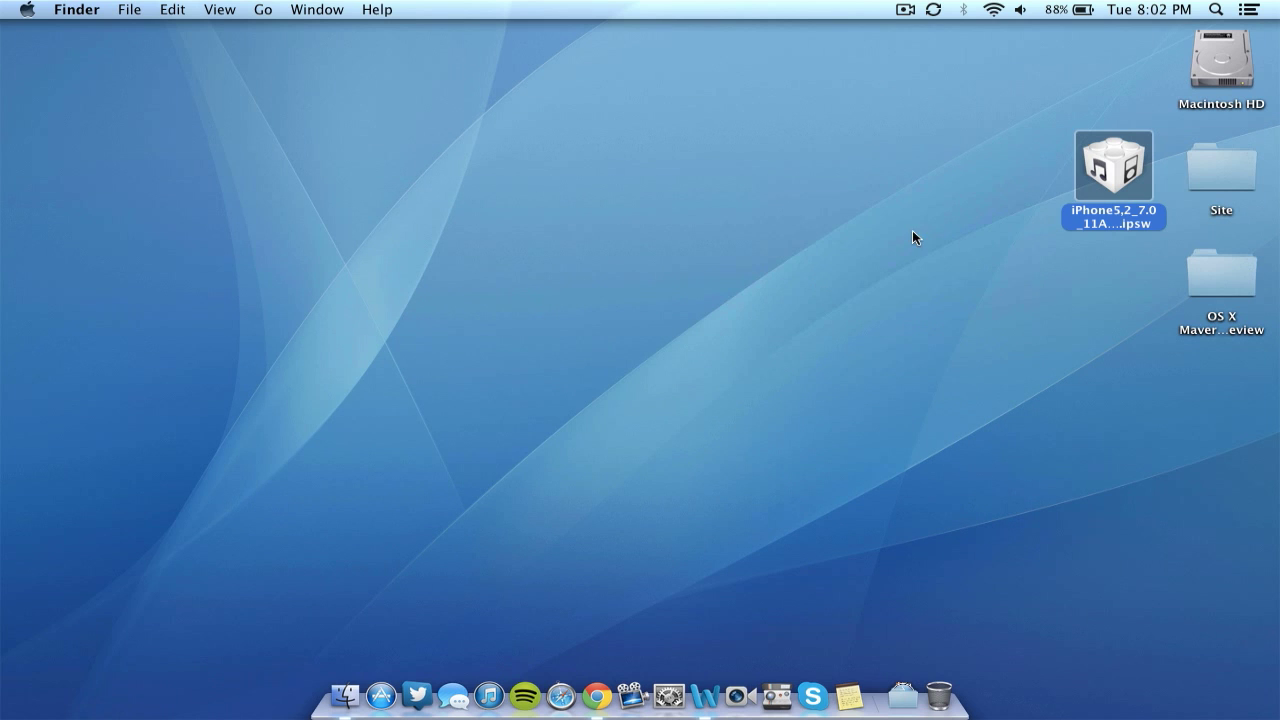
Re-check the ipsw firmware file's details in Quick Look, then return to Chrome
click(968, 364)
click(1083, 181)
key(space)
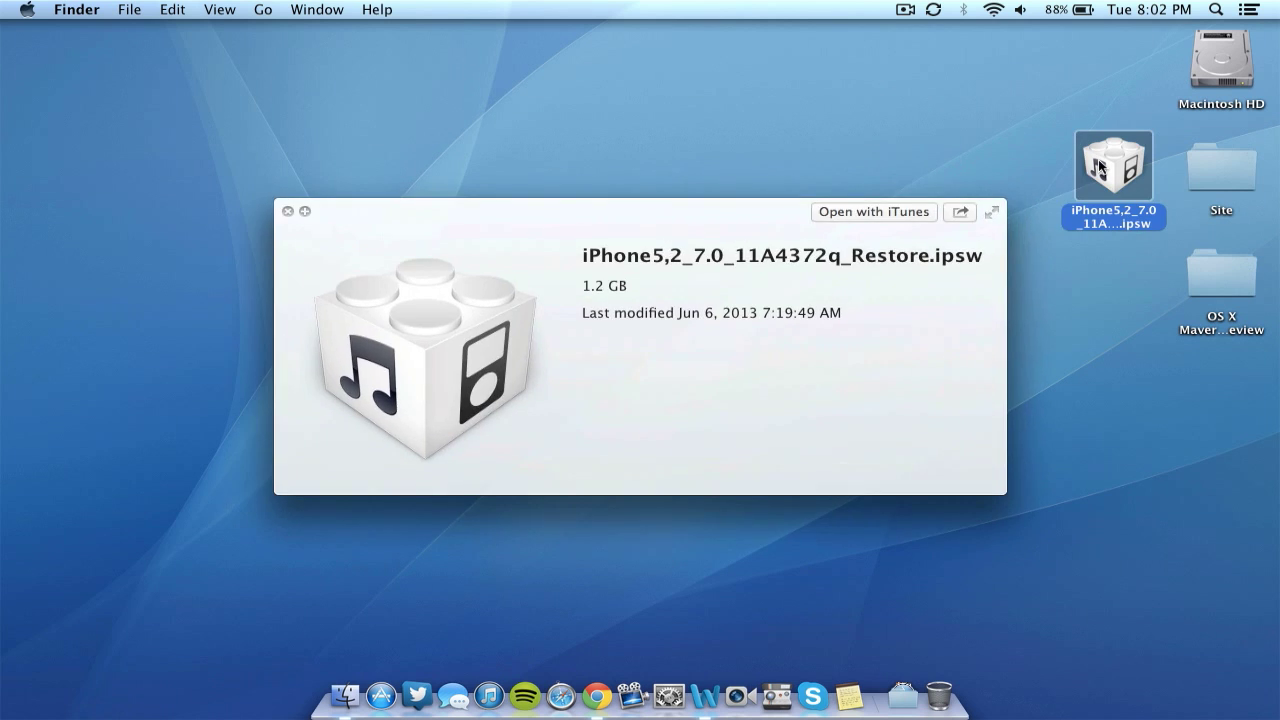
key(space)
click(1043, 243)
click(1106, 188)
key(space)
key(space)
click(990, 272)
key(super+Tab)
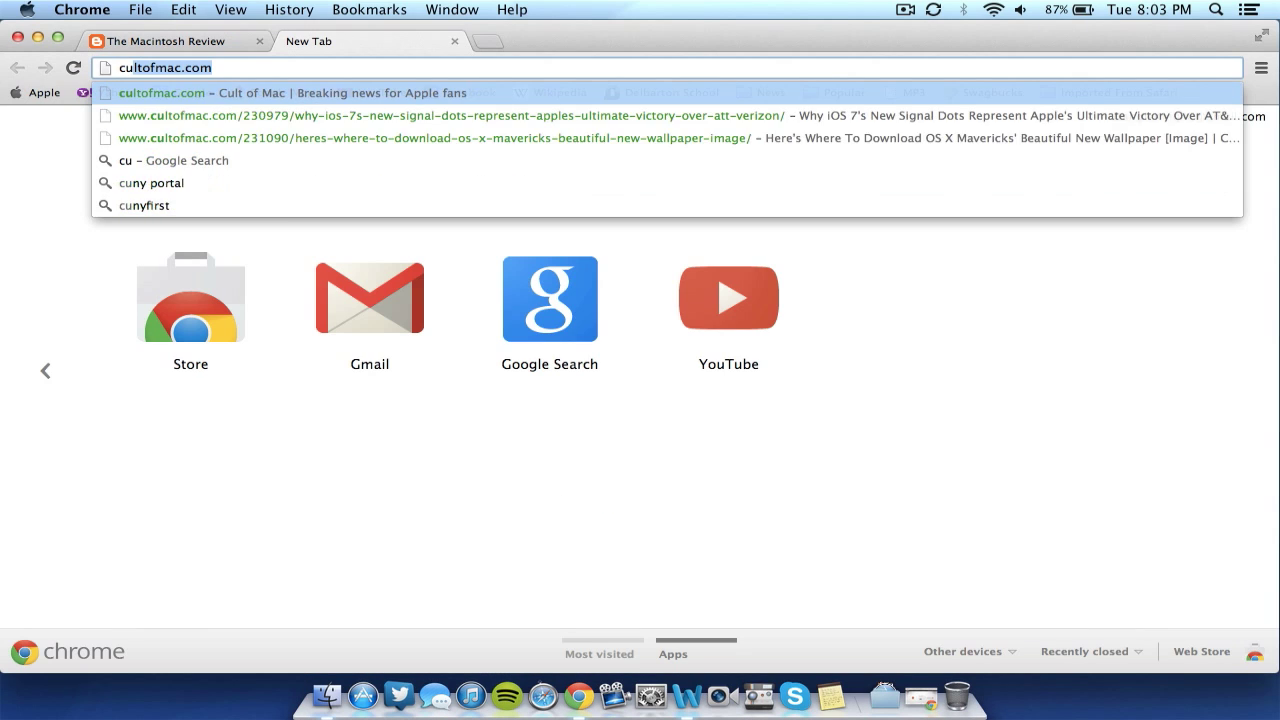
Search images for 'custom retore itunes' and open the original pwnage16.png recovery-mode screenshot
text(ore itunes)
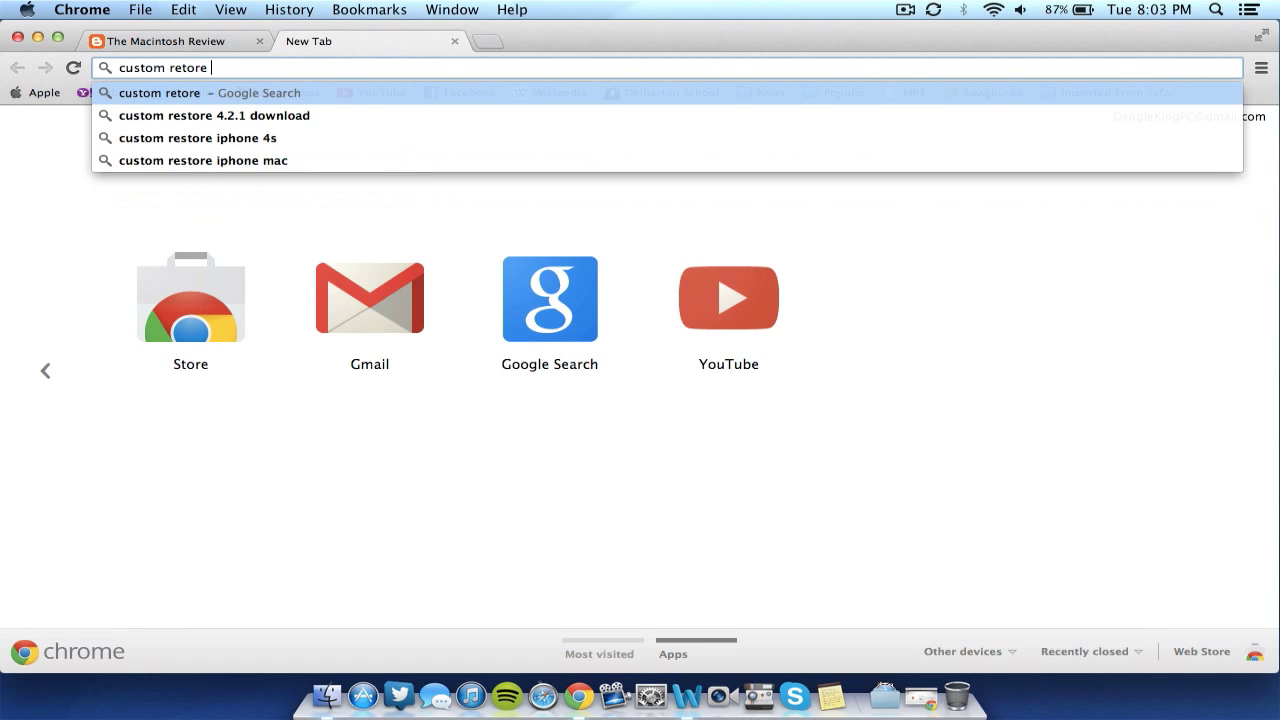
key(Return)
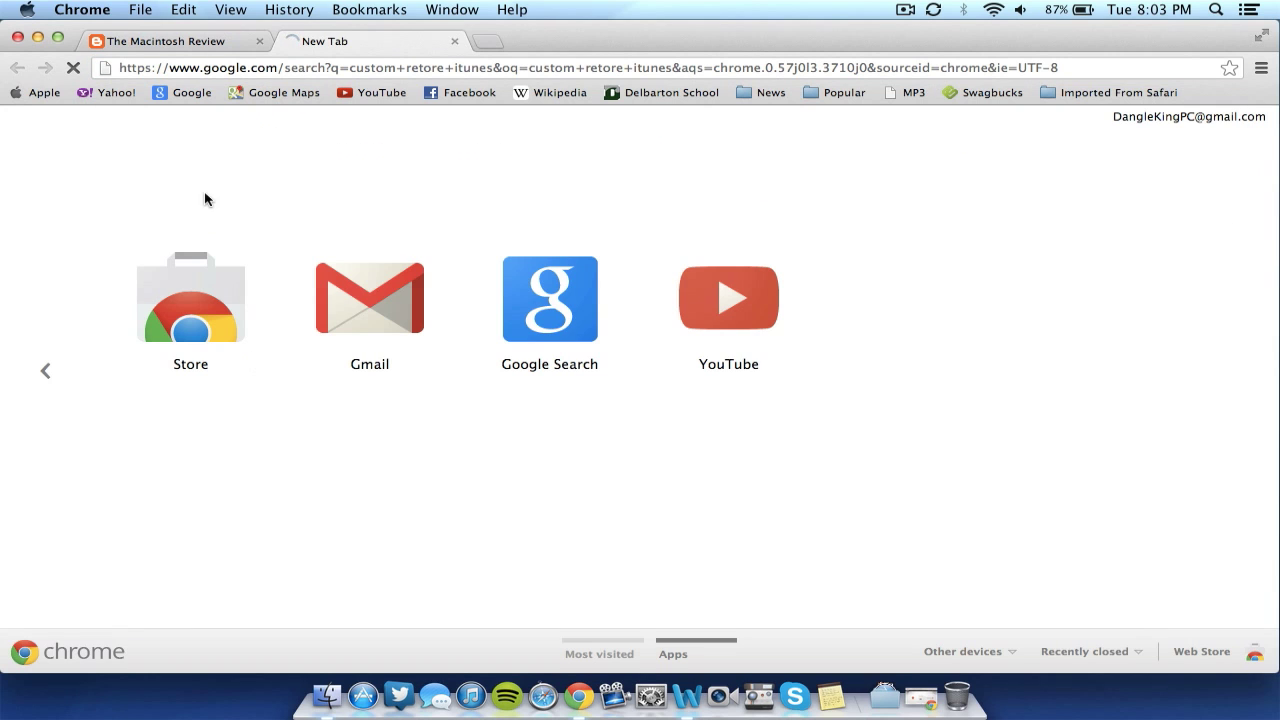
click(202, 119)
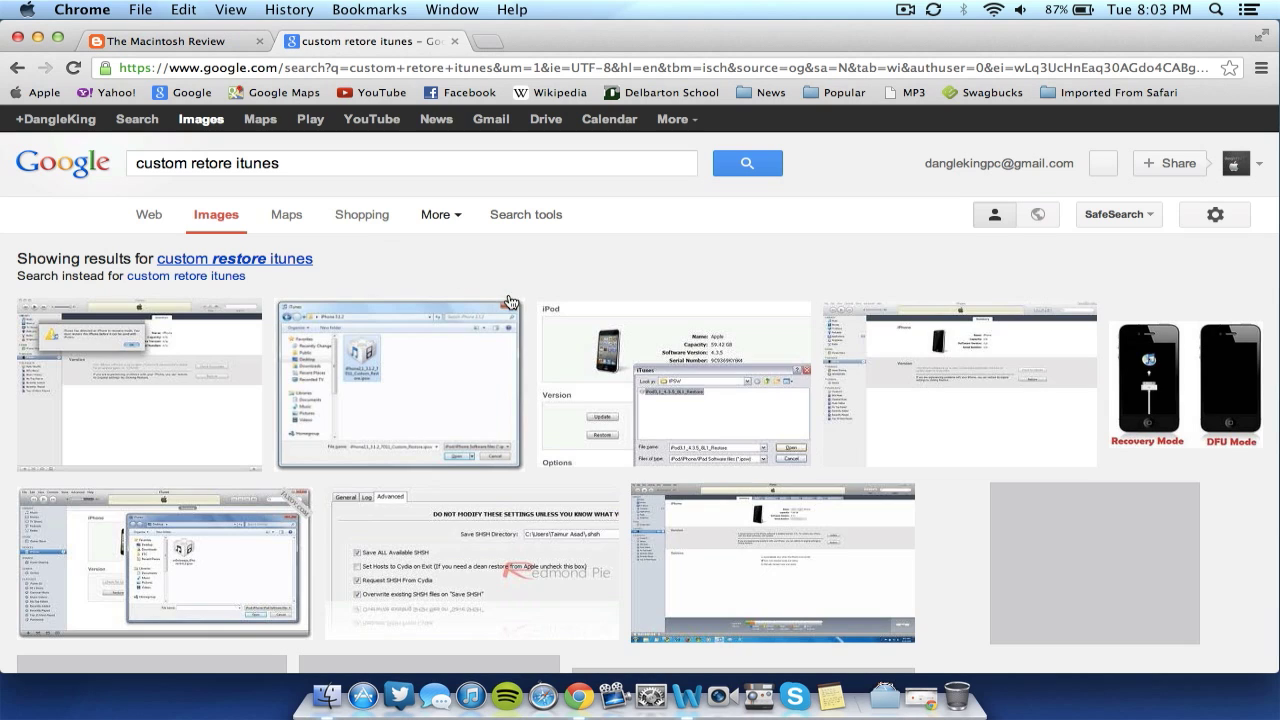
click(216, 368)
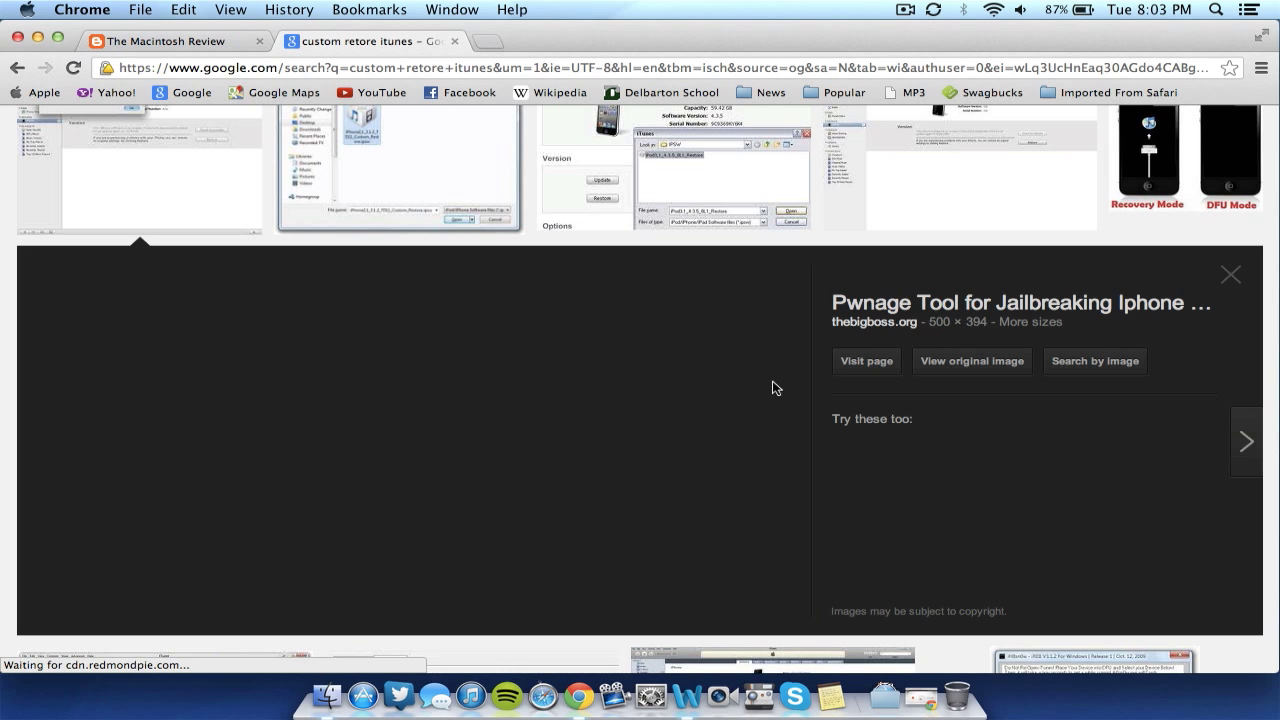
click(928, 362)
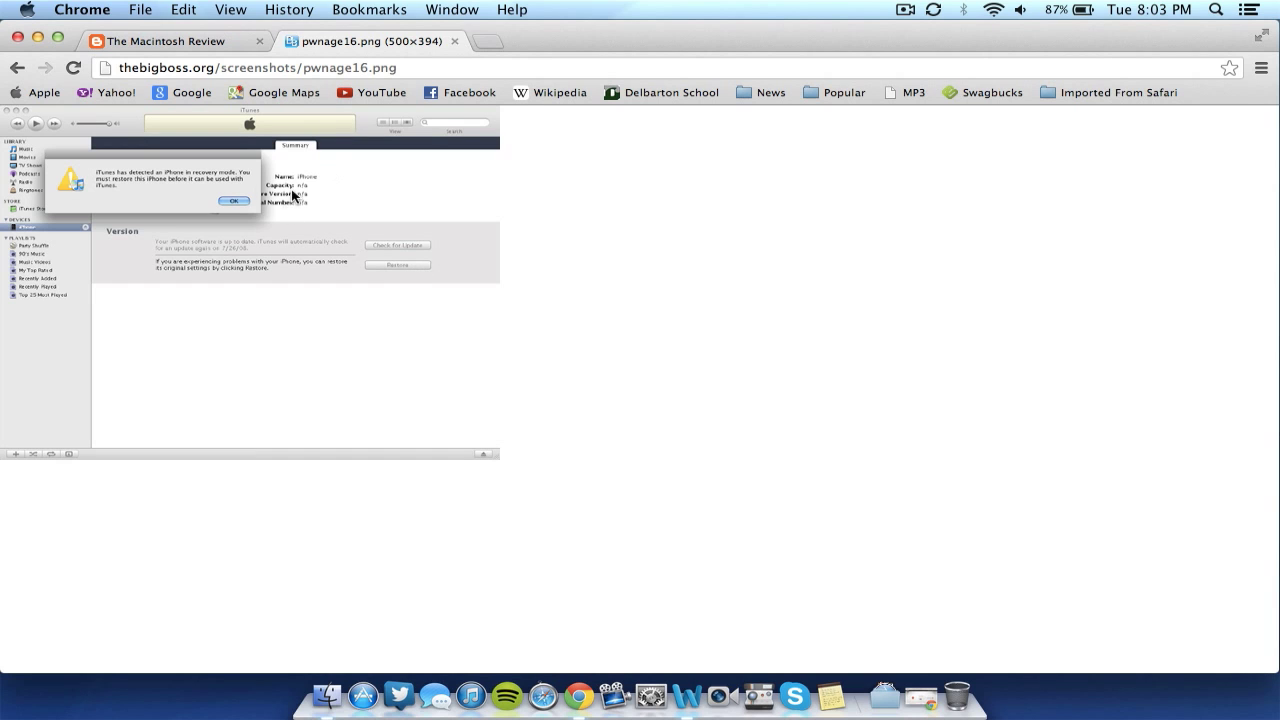
Briefly show the desktop to select the ipsw firmware file, then return to Chrome
key(F11)
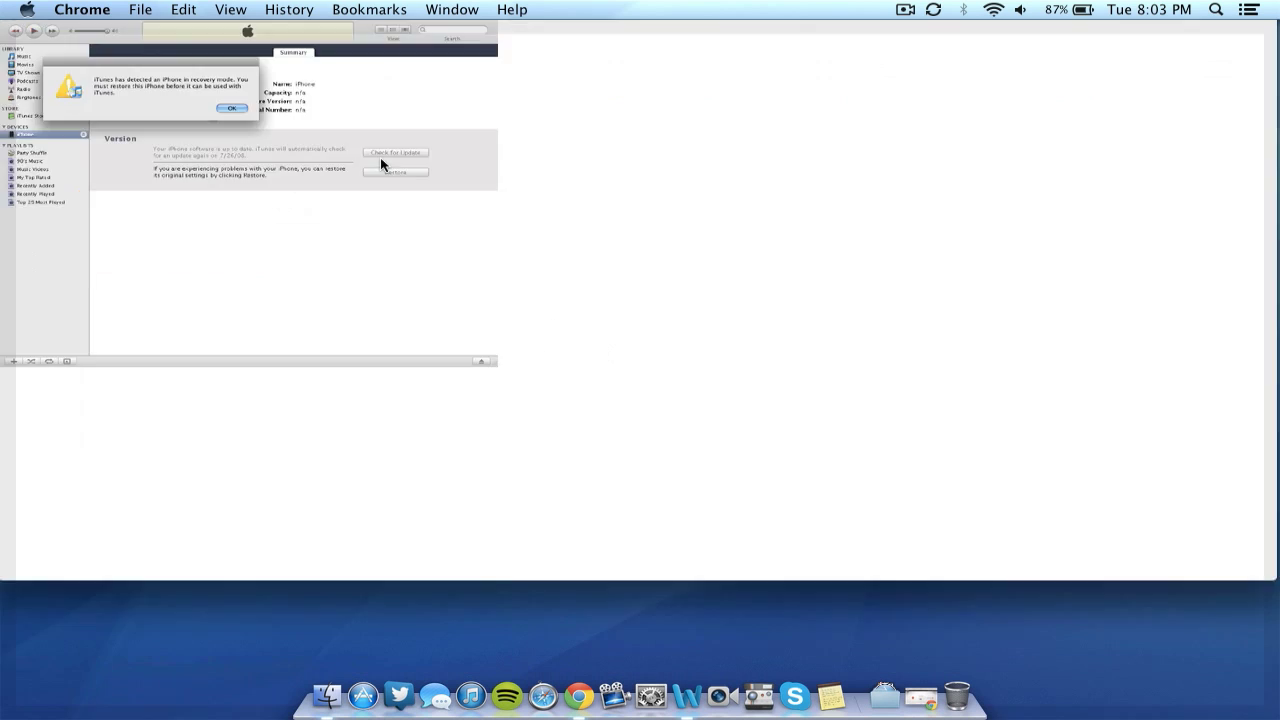
click(1075, 205)
click(977, 262)
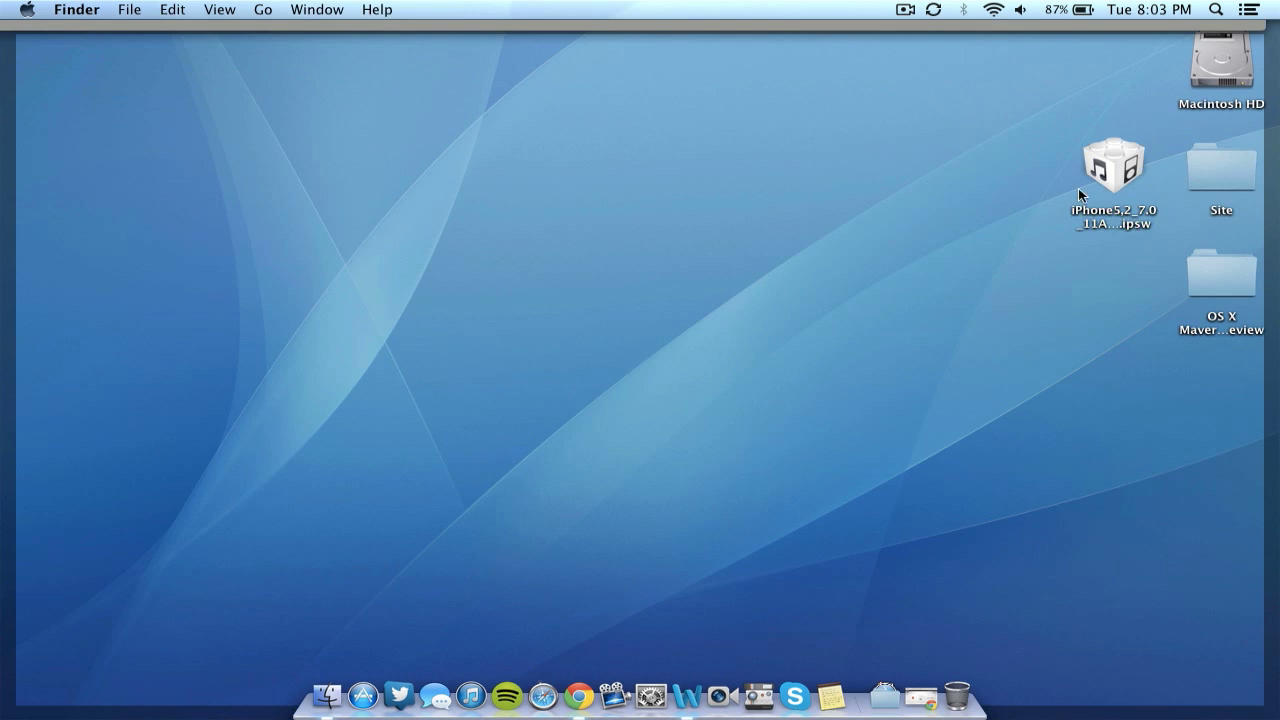
click(1097, 185)
key(F11)
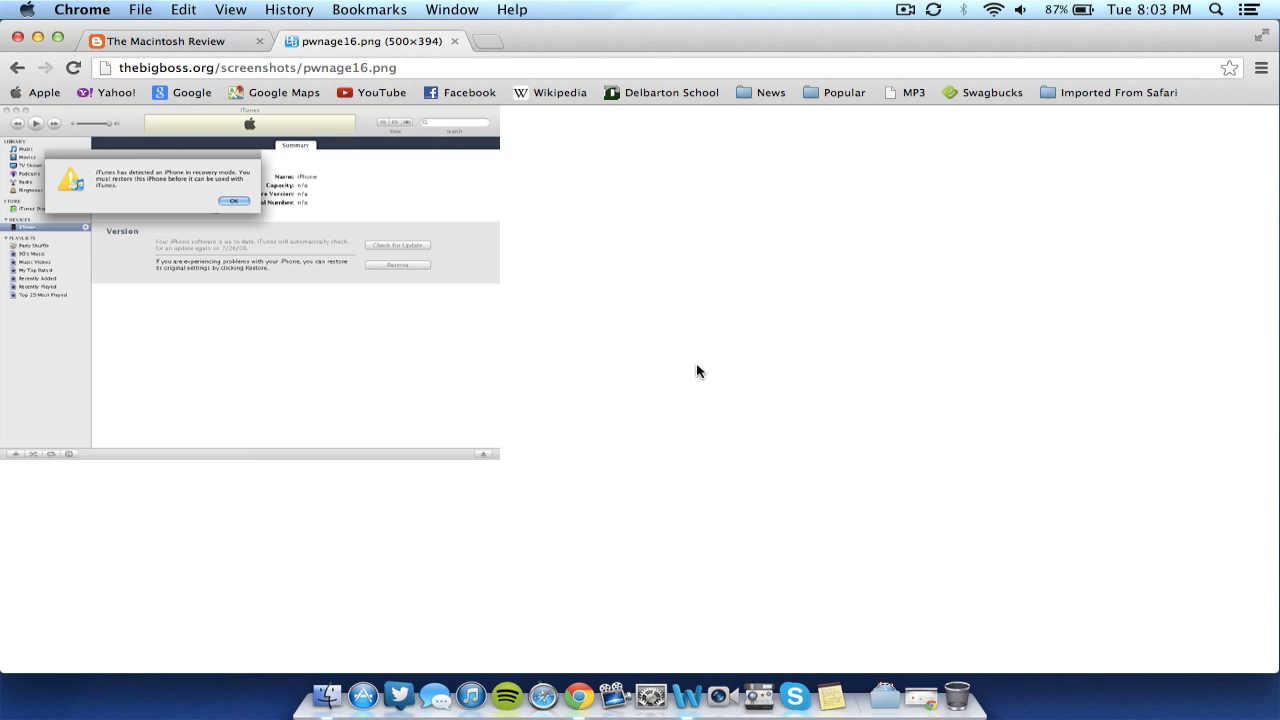
key(super+t)
Search Google for 'restore to a custom firmware'
text(cu)
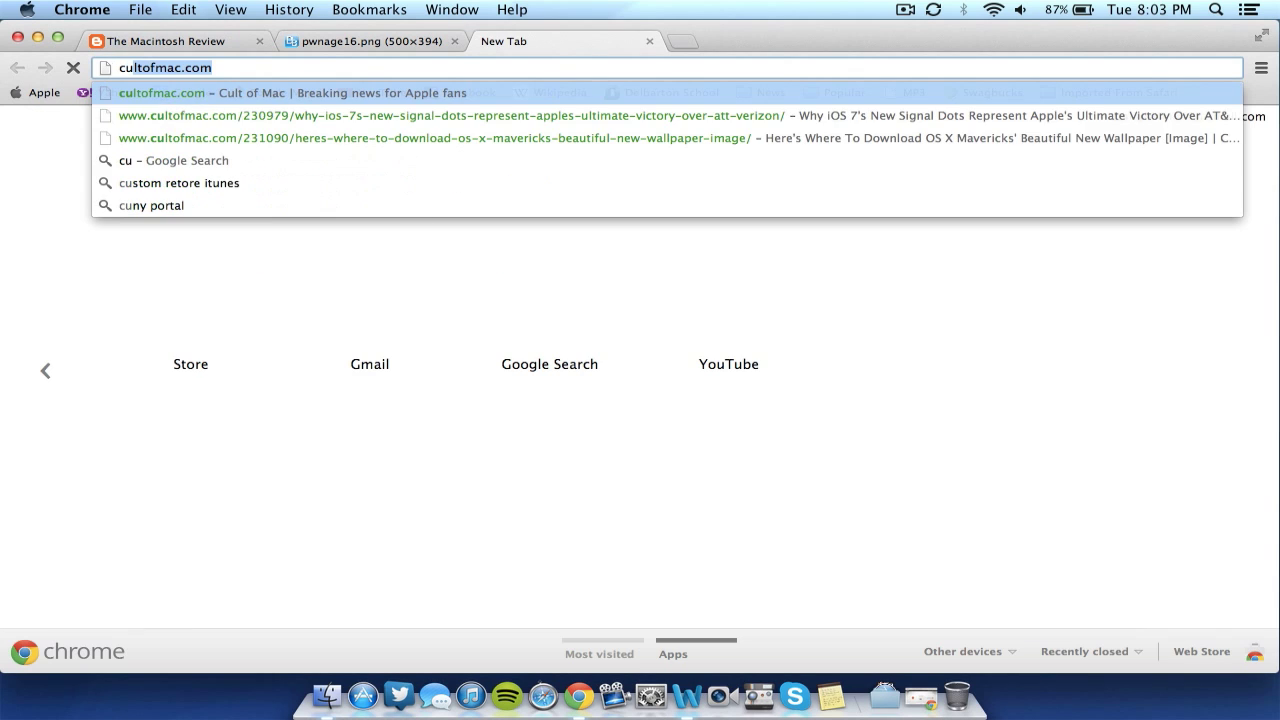
key(BackSpace)
key(BackSpace)
key(BackSpace)
text(resto)
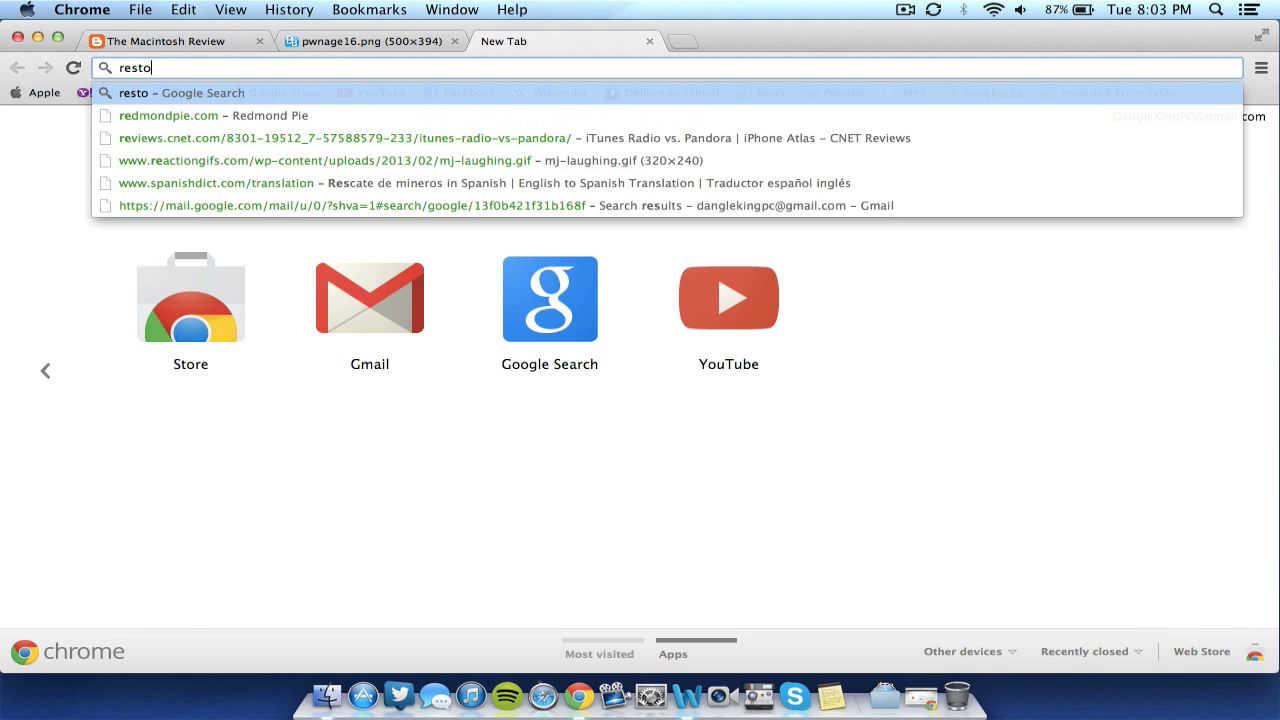
text(re to a custom firmware)
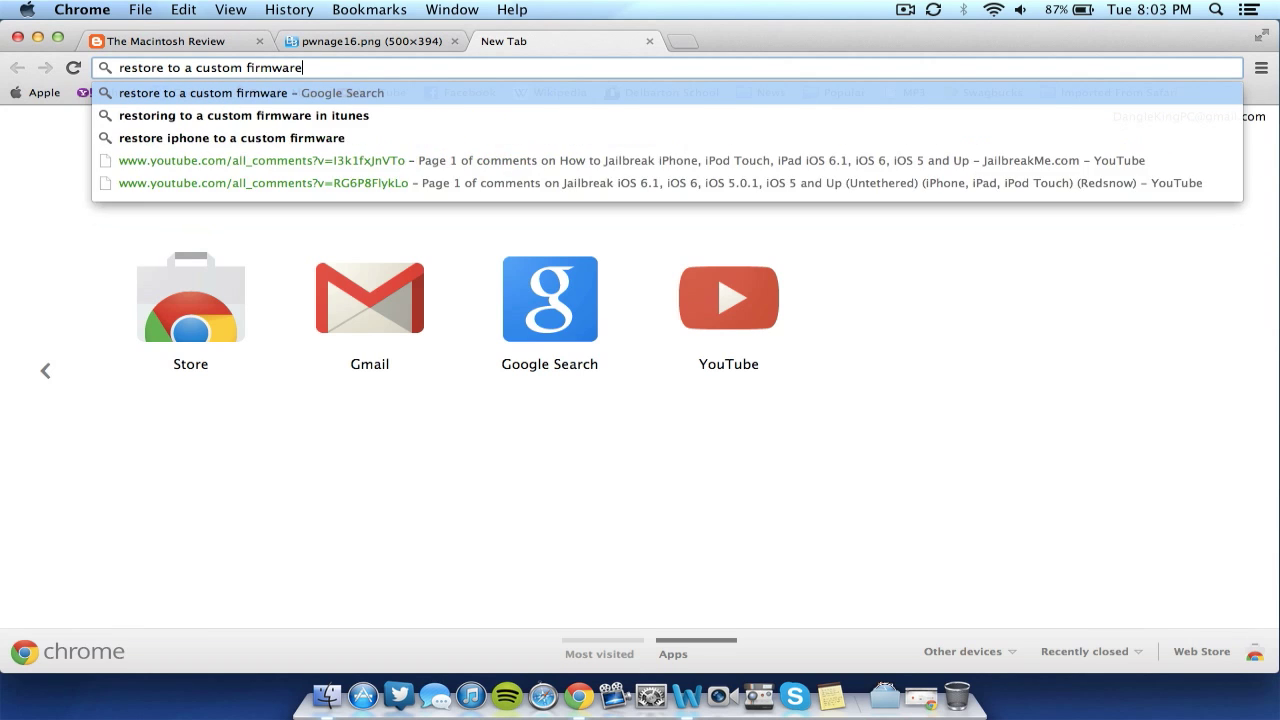
key(Return)
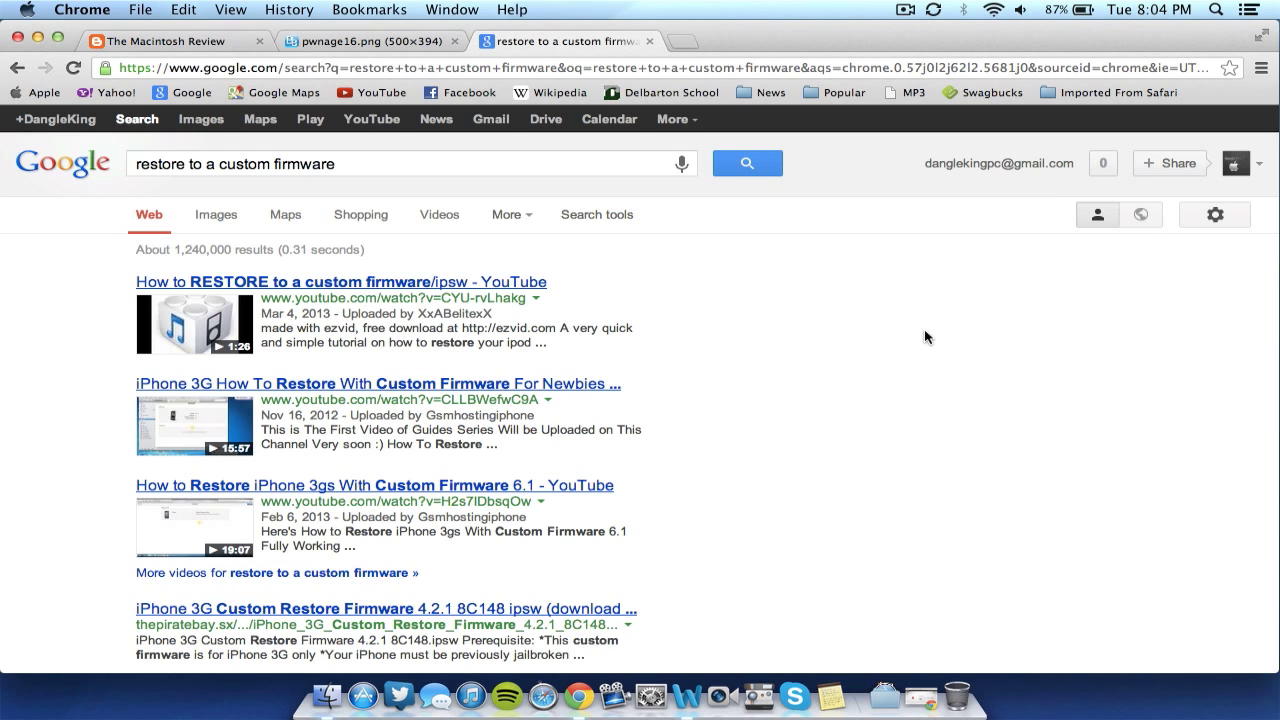
In another new tab, search Google for 'how to activate udid'
key(super+t)
text(how to activat)
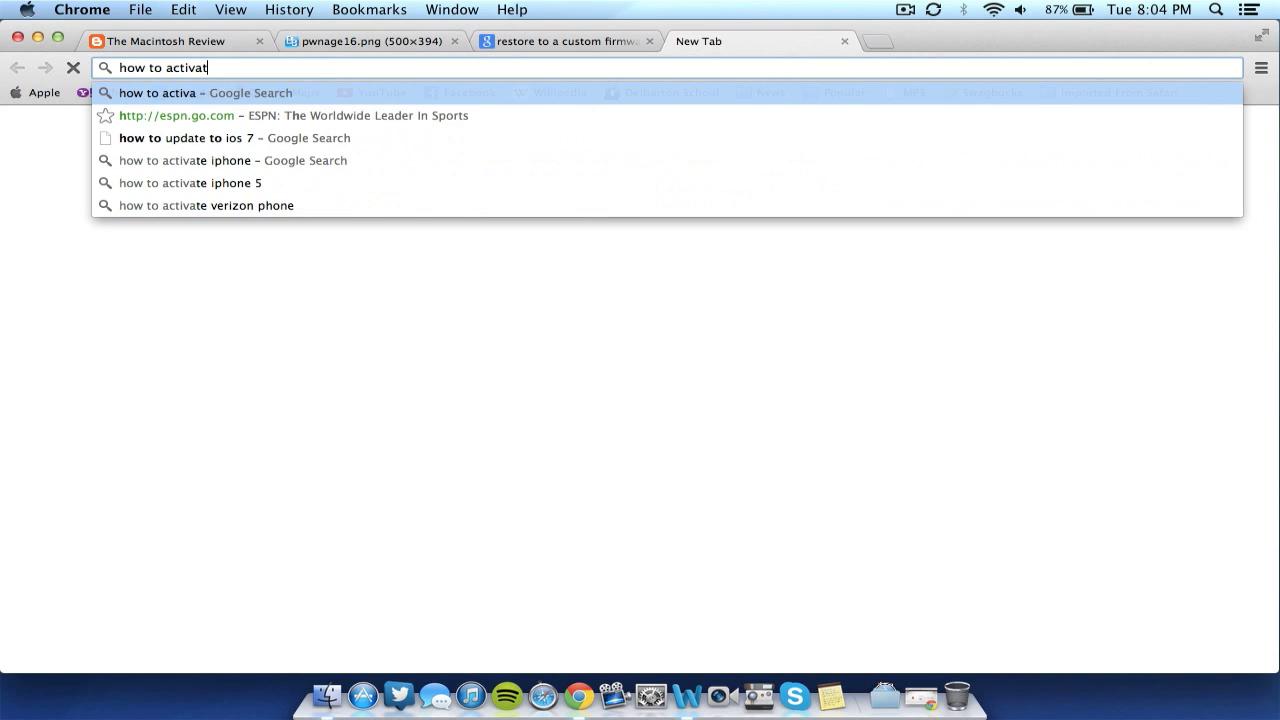
text(e udid)
key(Return)
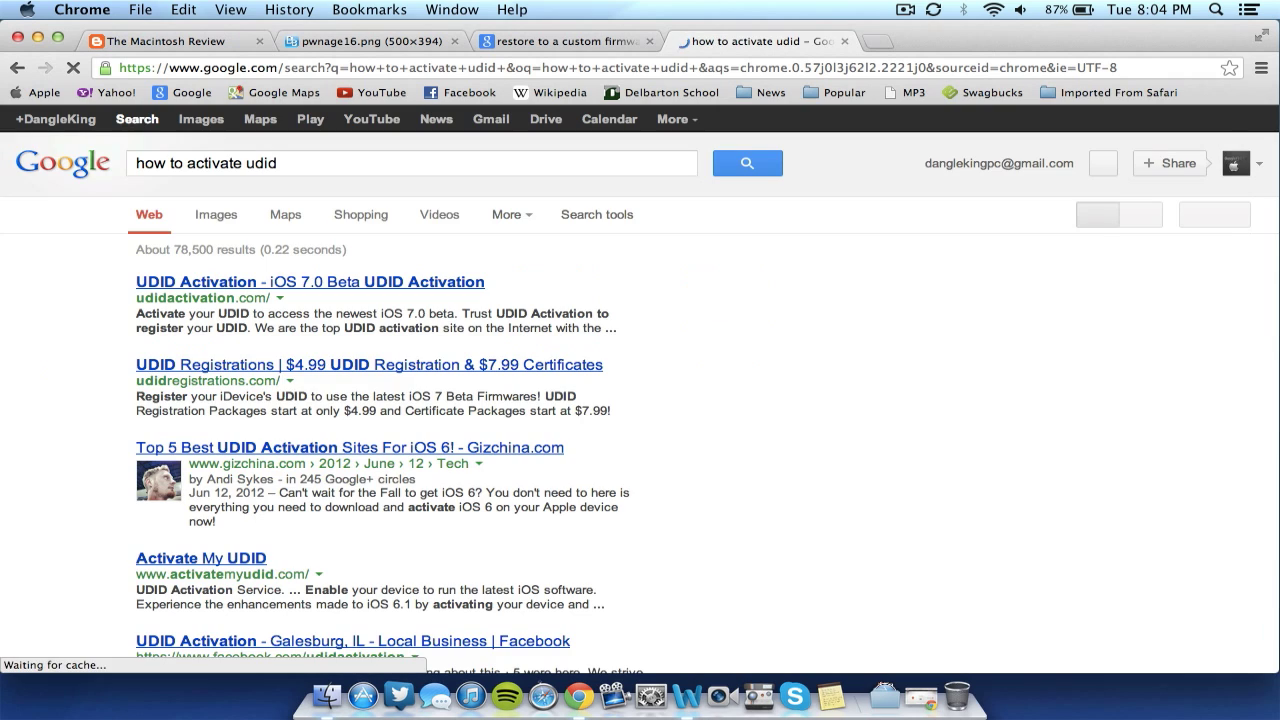